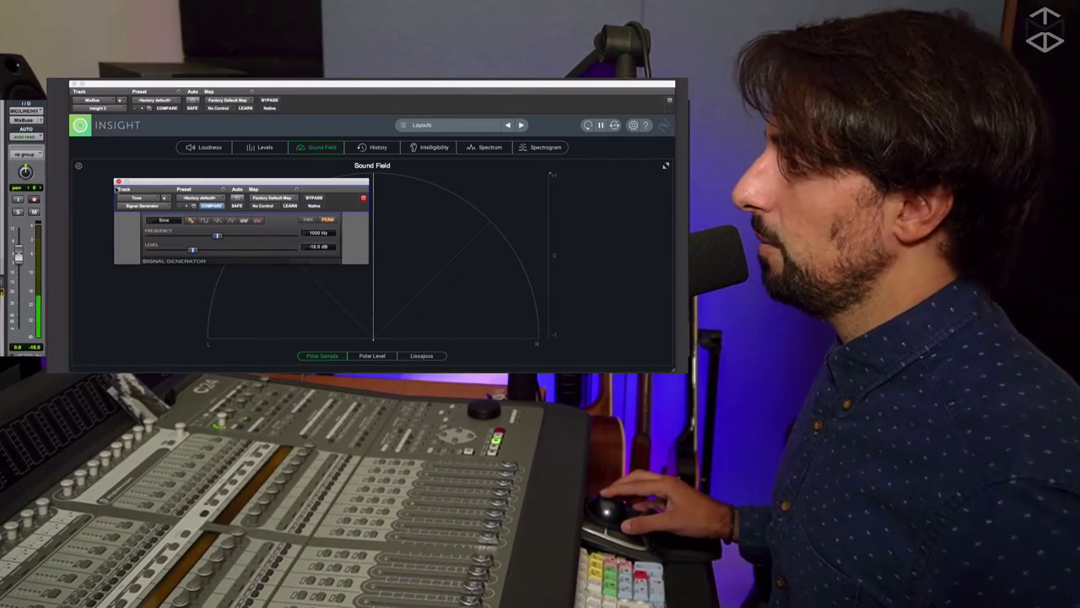
# Step: Close the floating Signal Generator window so Insight's Sound Field display is uncovered
pyautogui.click(117, 181)
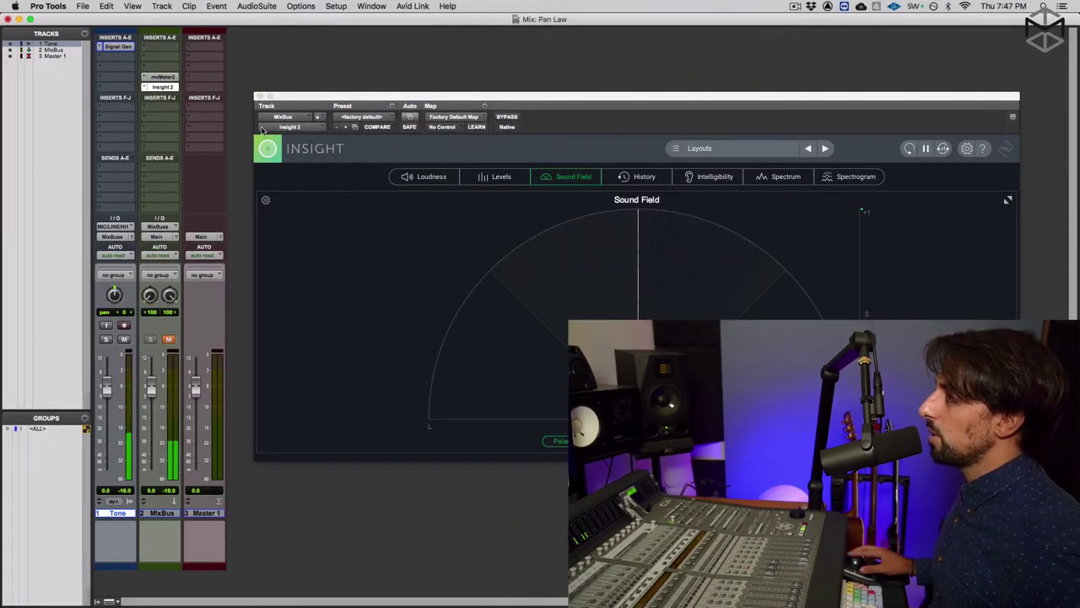
# Step: Replace Insight with the MixBus mvMeter2 window, centred on screen and reading -3.0 VU
pyautogui.click(259, 98)
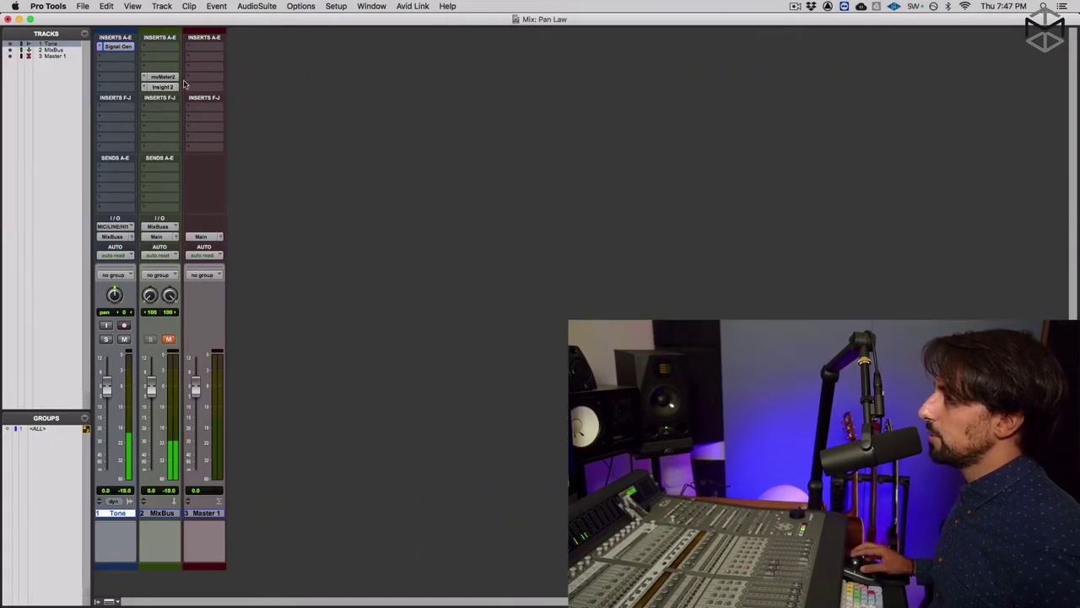
pyautogui.click(162, 77)
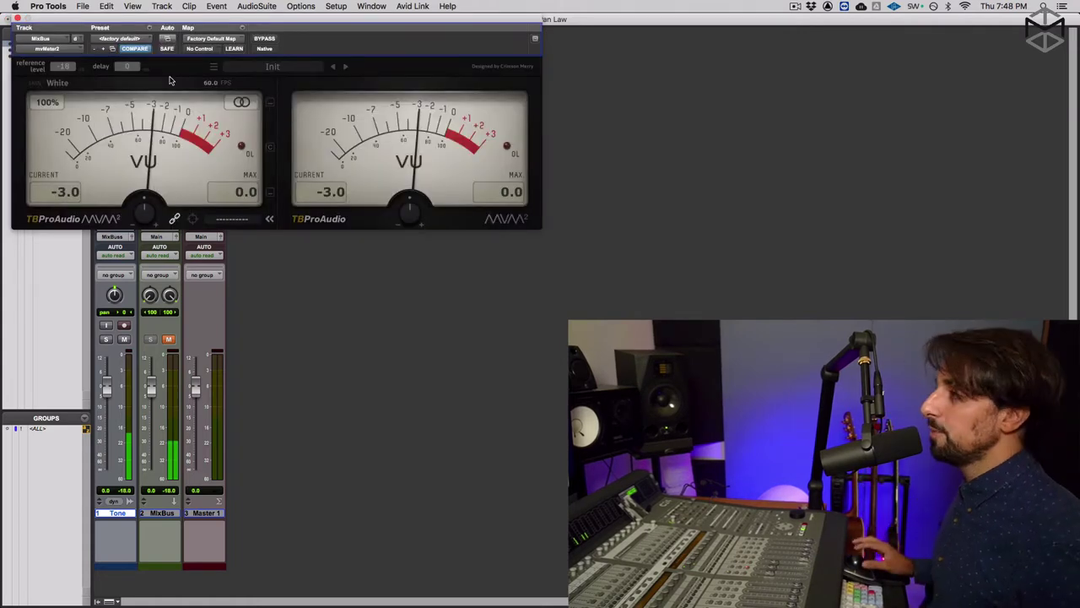
pyautogui.moveTo(237, 26); pyautogui.dragTo(472, 86)
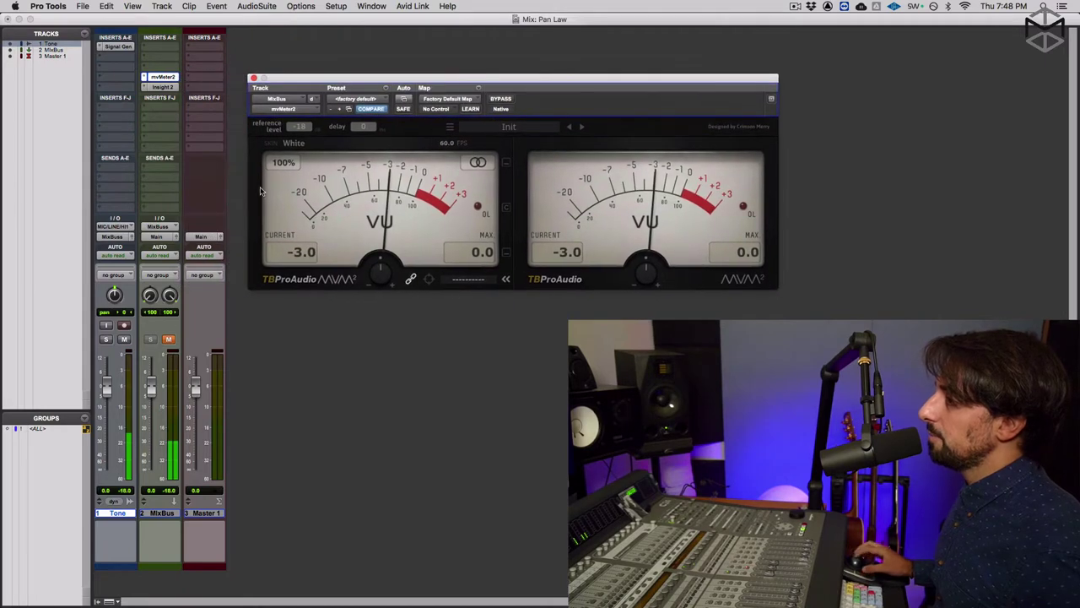
# Step: Mute the Tone track and shift the mvMeter2 window slightly right
pyautogui.click(125, 339)
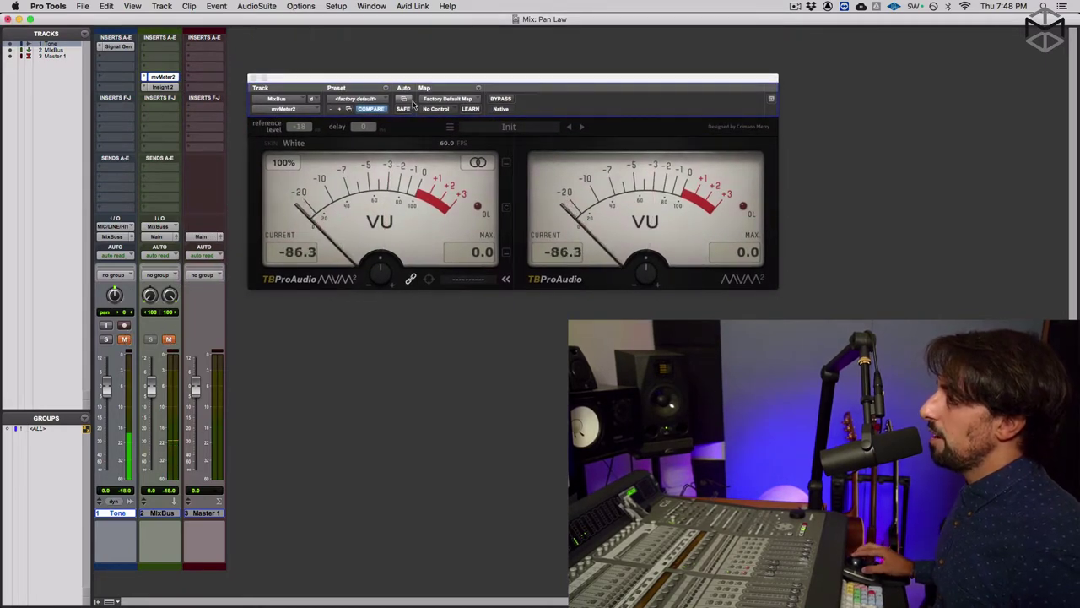
pyautogui.moveTo(428, 80); pyautogui.dragTo(460, 88)
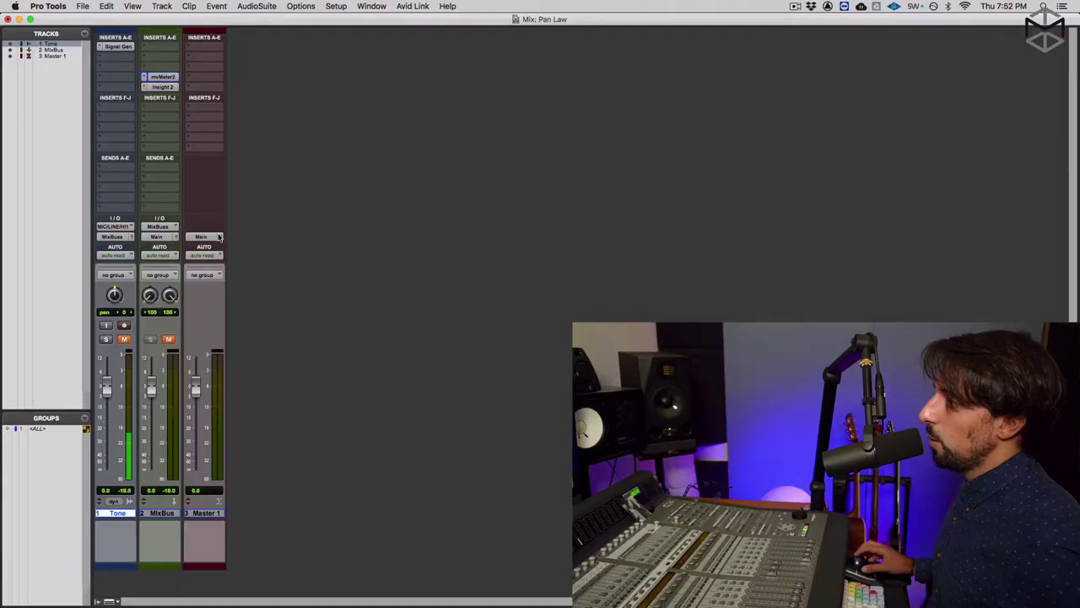
# Step: Unmute Tone and reopen its Signal Generator (1000 Hz sine, -18.0 dB) at the screen top
pyautogui.click(125, 339)
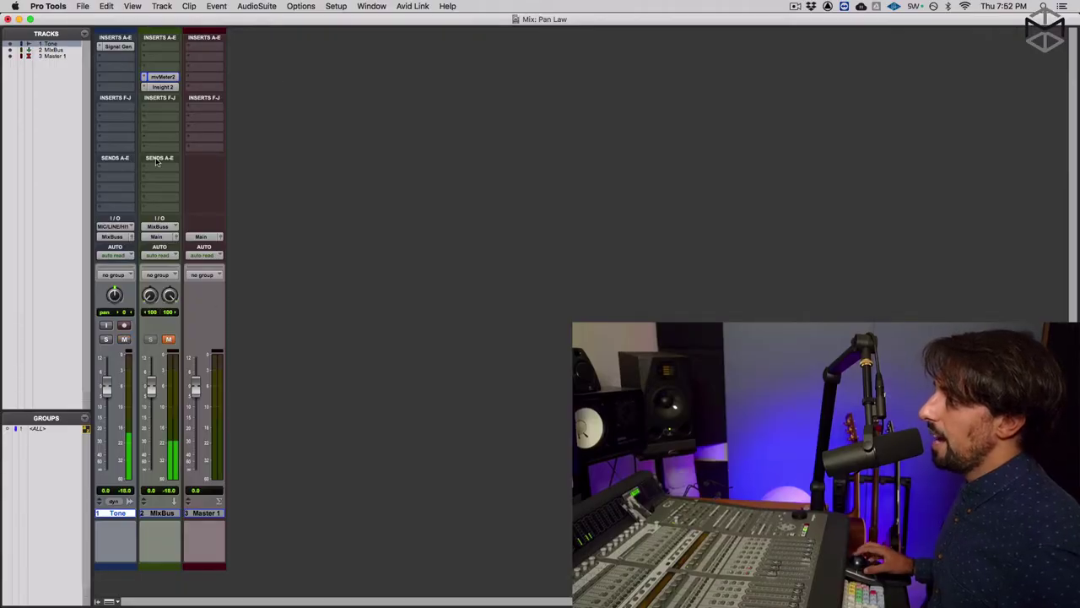
pyautogui.click(120, 47)
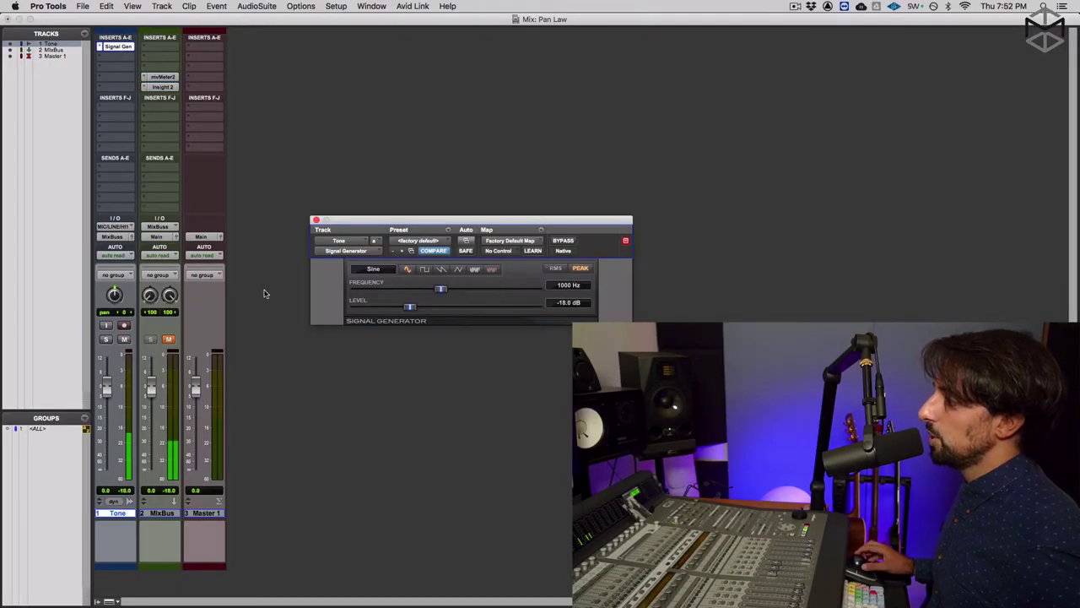
pyautogui.moveTo(409, 222); pyautogui.dragTo(389, 189)
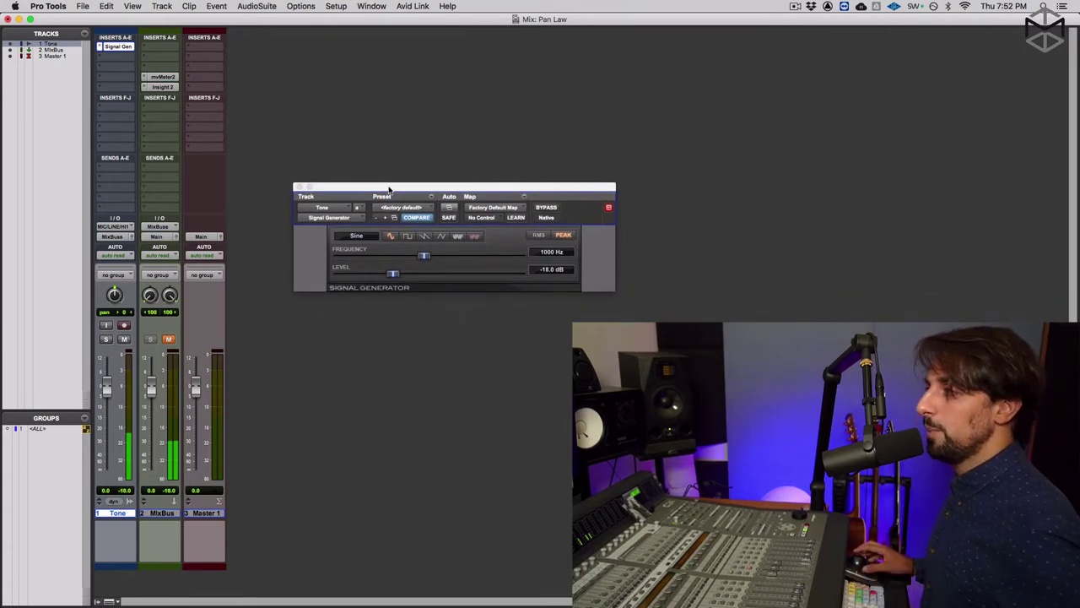
pyautogui.moveTo(388, 187); pyautogui.dragTo(339, 51)
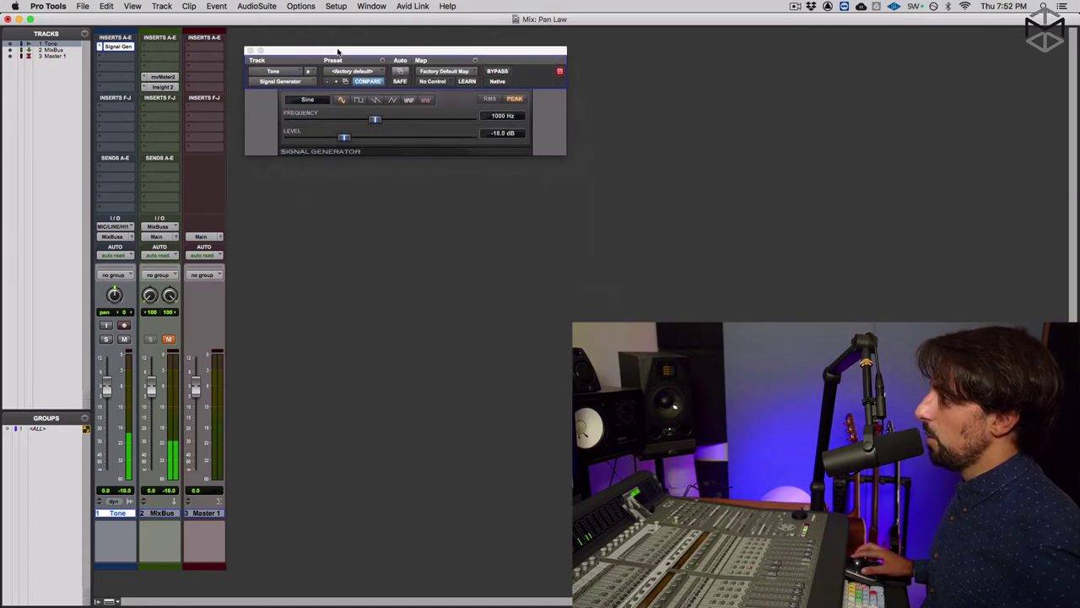
# Step: Open the MixBus Insight 2 on its Levels meters, positioned below the Signal Generator
pyautogui.click(165, 88)
pyautogui.moveTo(164, 23); pyautogui.dragTo(421, 129)
pyautogui.click(500, 207)
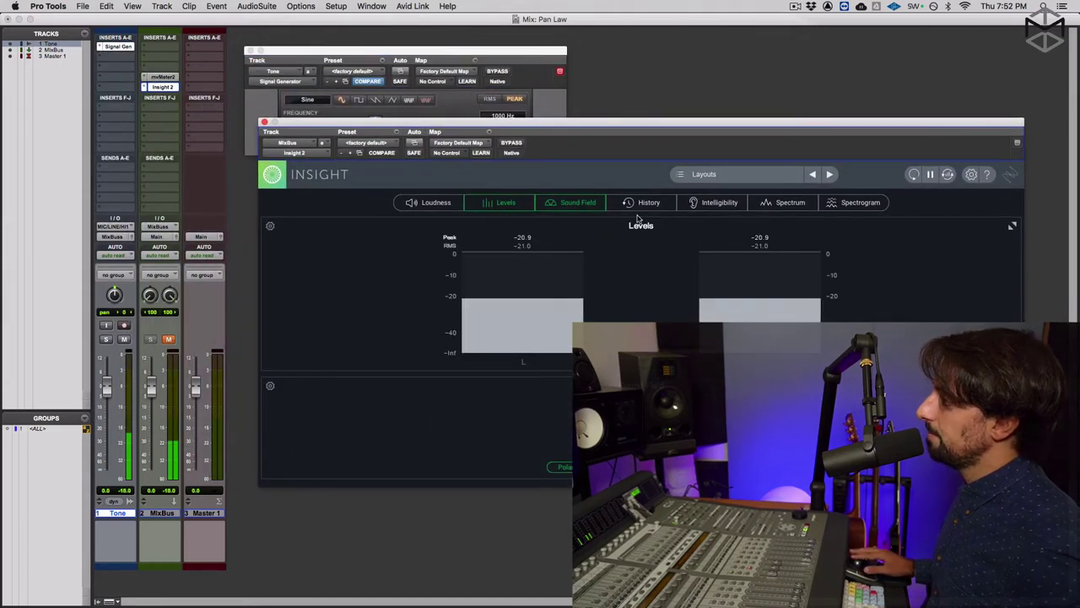
pyautogui.moveTo(698, 127); pyautogui.dragTo(675, 221)
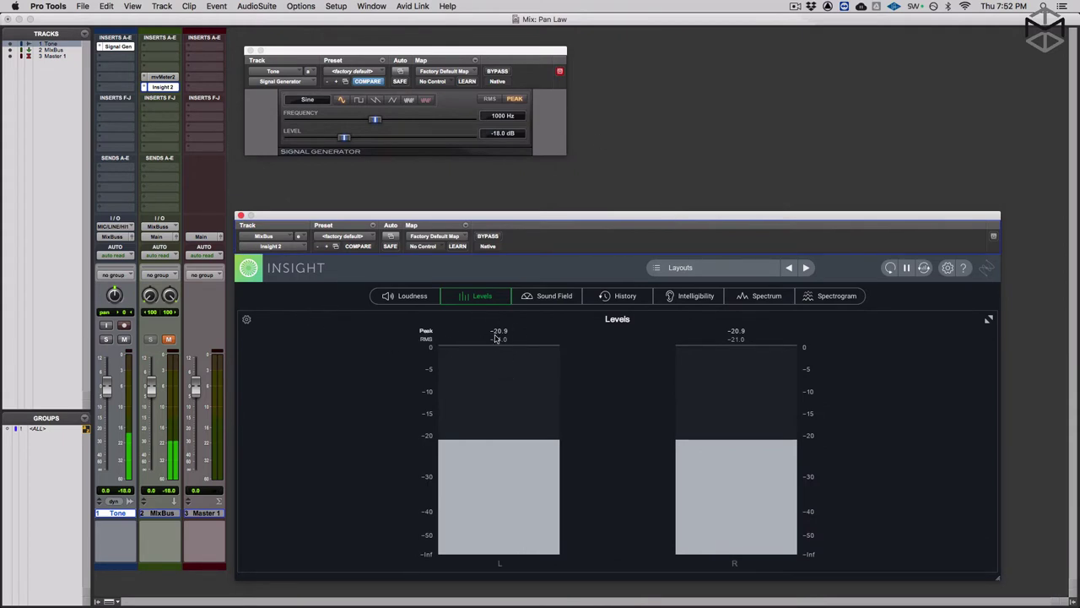
# Step: Toggle the MixBus mute off, on, then off again while Insight Levels catches the -20.9 dB peak
pyautogui.click(170, 340)
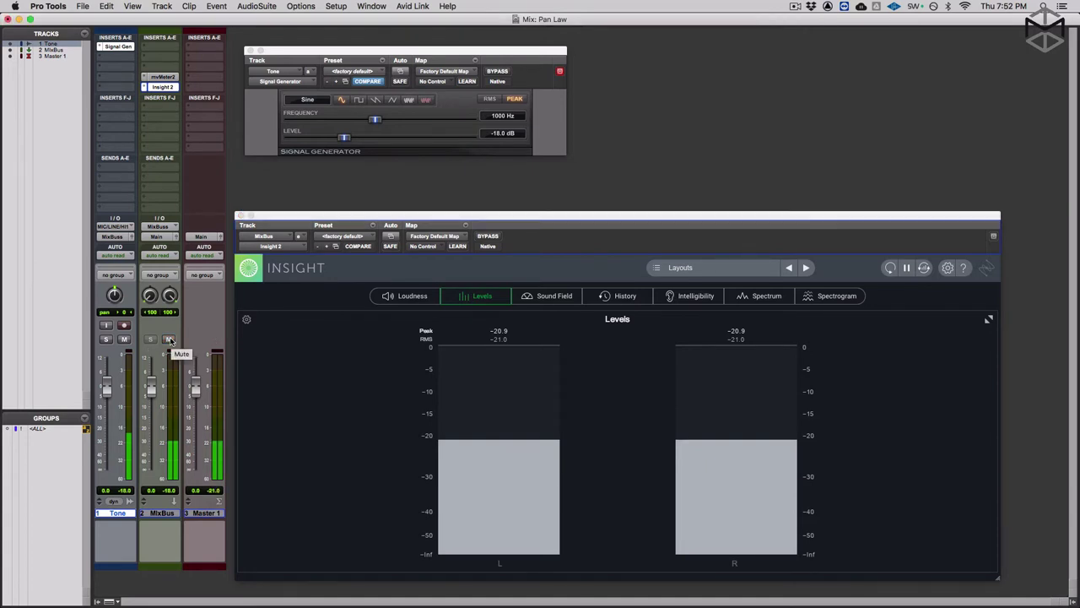
pyautogui.click(170, 339)
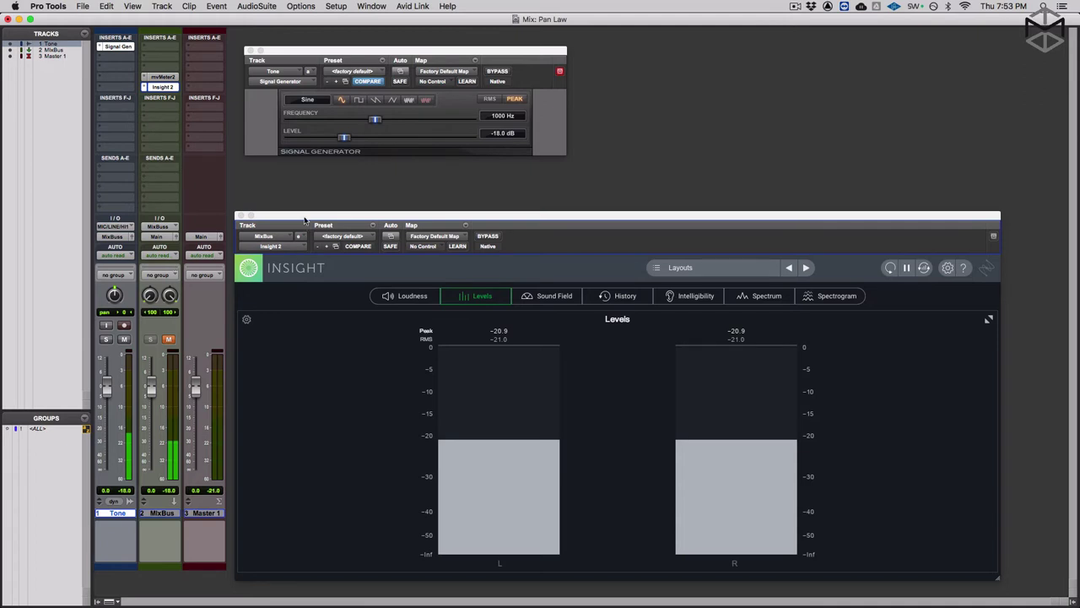
pyautogui.moveTo(305, 221); pyautogui.dragTo(303, 206)
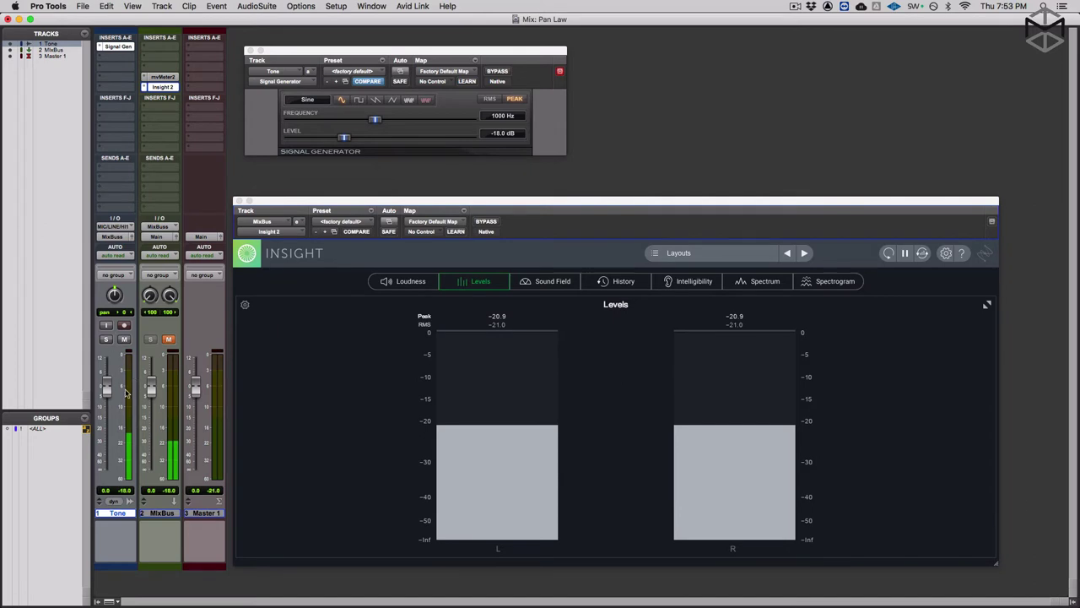
pyautogui.click(170, 339)
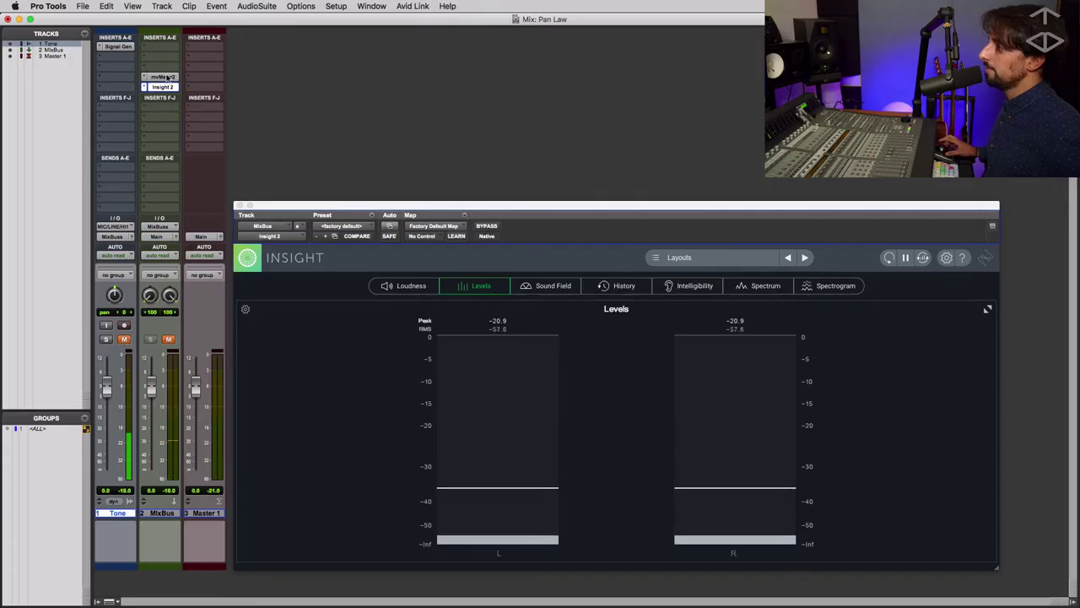
# Step: Reopen the MixBus mvMeter2 and stack its VU window directly above Insight, both reading -INF
pyautogui.click(167, 77)
pyautogui.moveTo(185, 16); pyautogui.dragTo(414, 29)
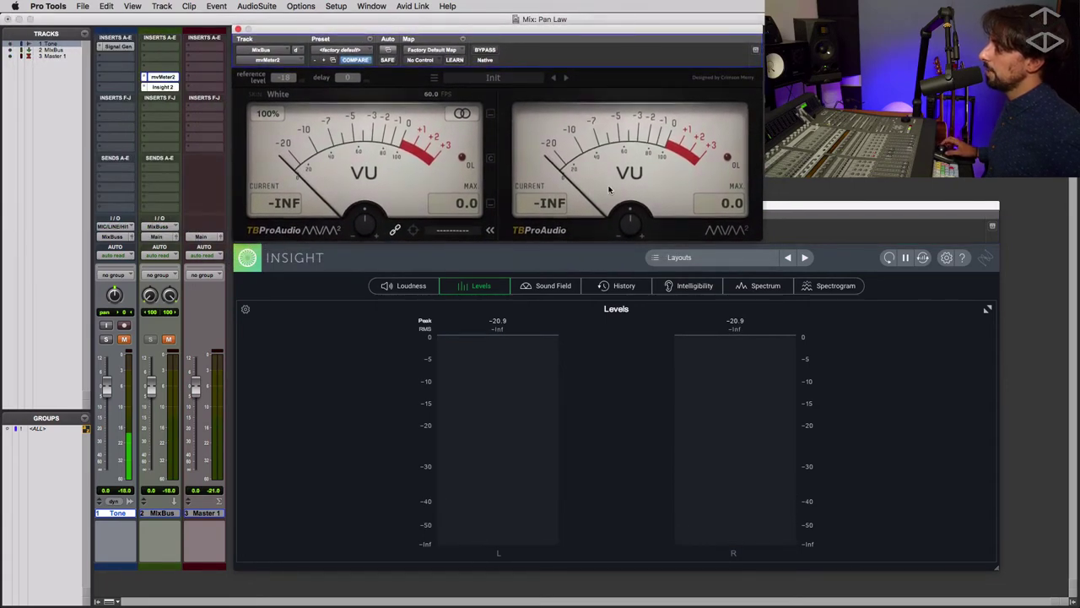
pyautogui.moveTo(806, 204); pyautogui.dragTo(800, 244)
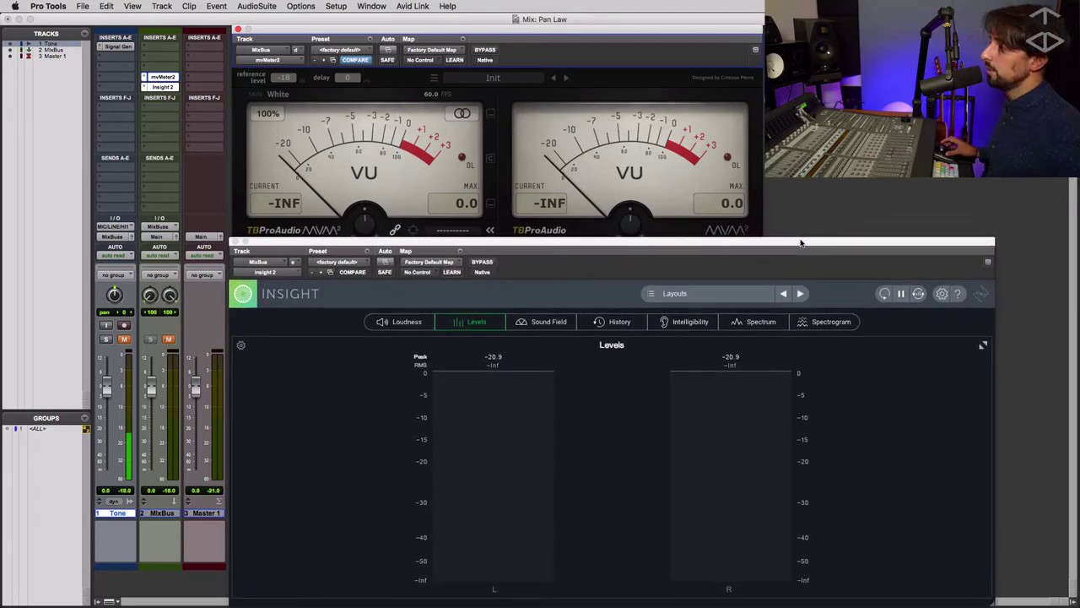
pyautogui.moveTo(675, 31); pyautogui.dragTo(667, 20)
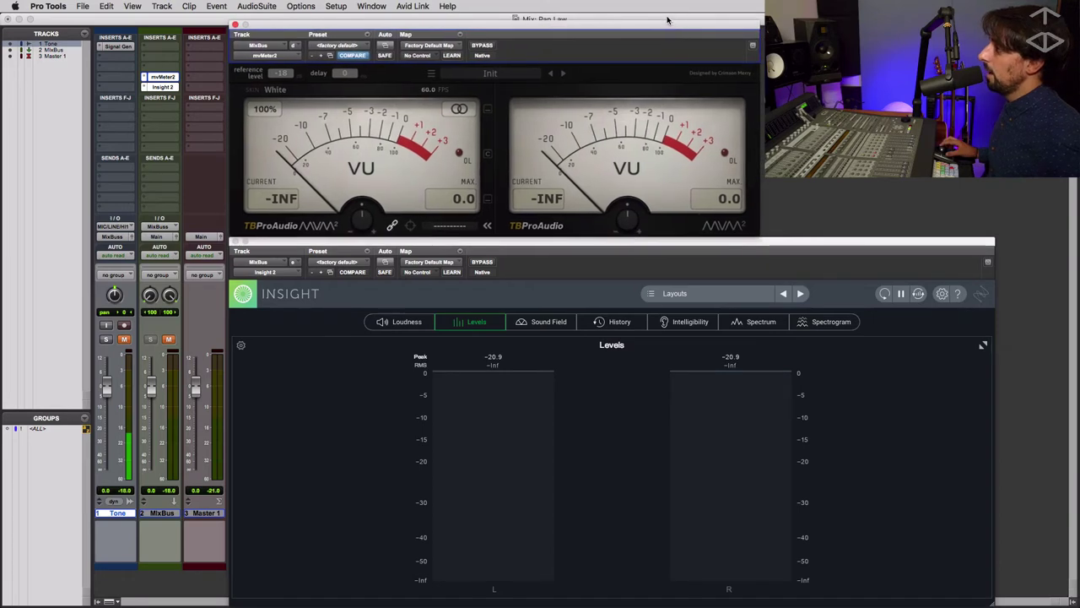
pyautogui.click(695, 245)
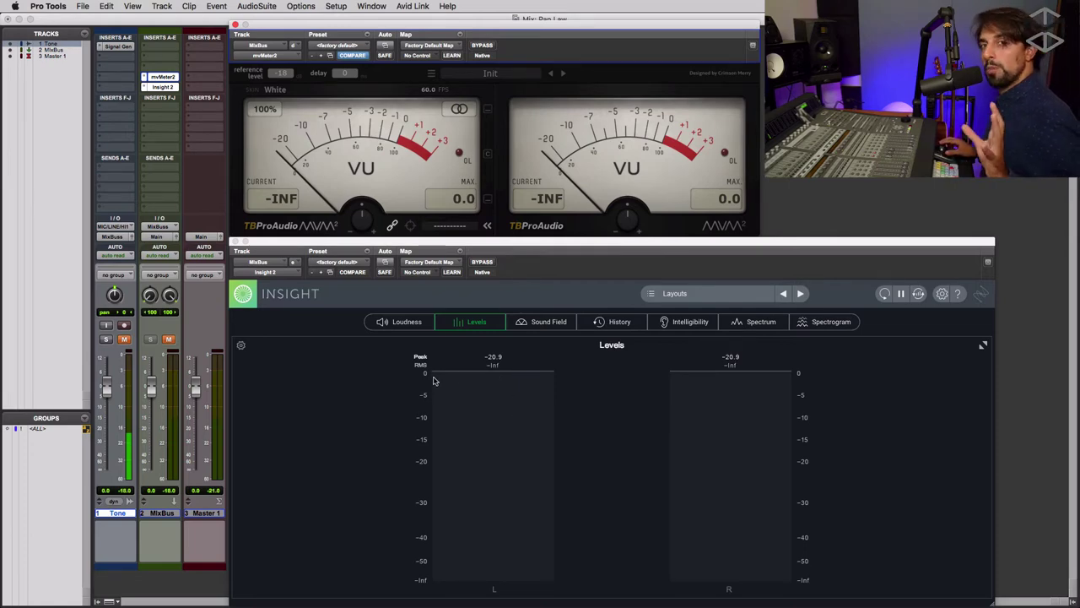
# Step: Unmute the Tone and MixBus tracks so mvMeter2 reads -3.0 VU and Insight -21.0 RMS
pyautogui.click(125, 339)
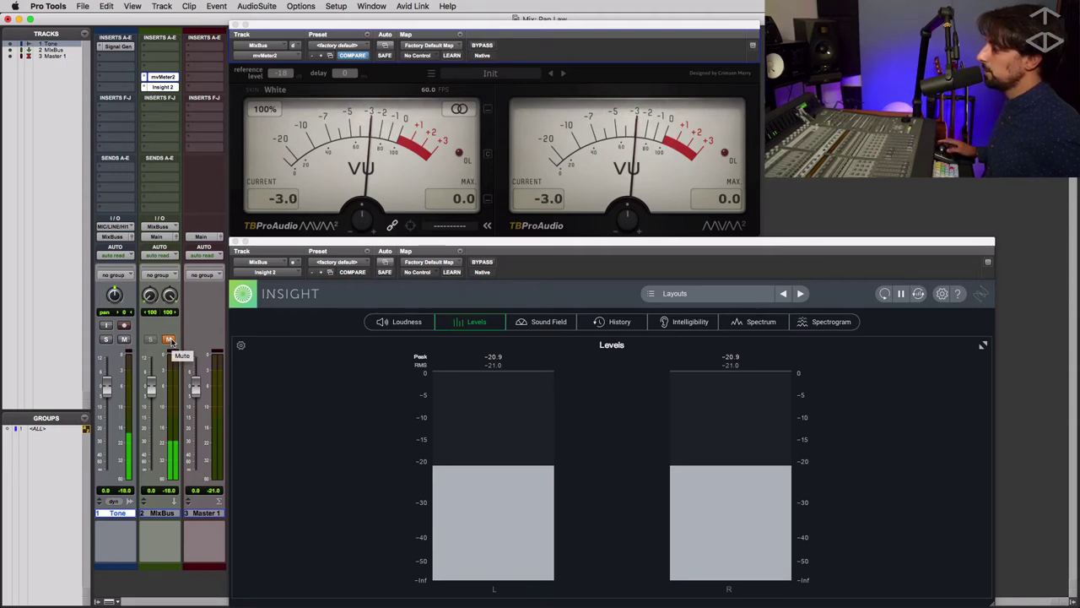
pyautogui.click(170, 341)
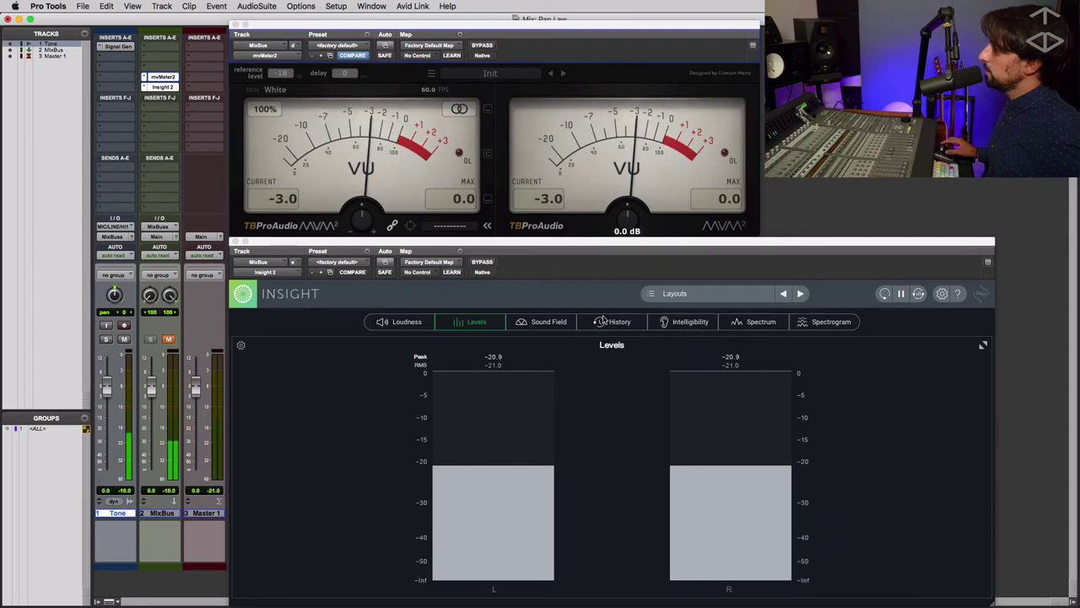
# Step: Switch Insight to display its Sound Field panel below the Levels meters
pyautogui.click(559, 323)
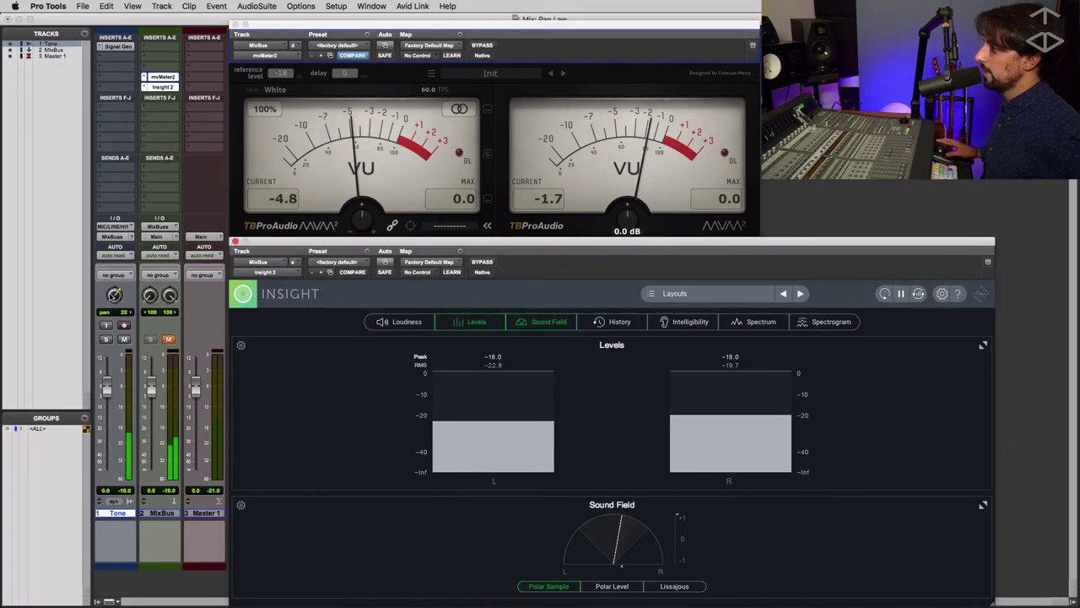
pyautogui.keyDown('alt'); pyautogui.click(114, 295); pyautogui.keyUp('alt')
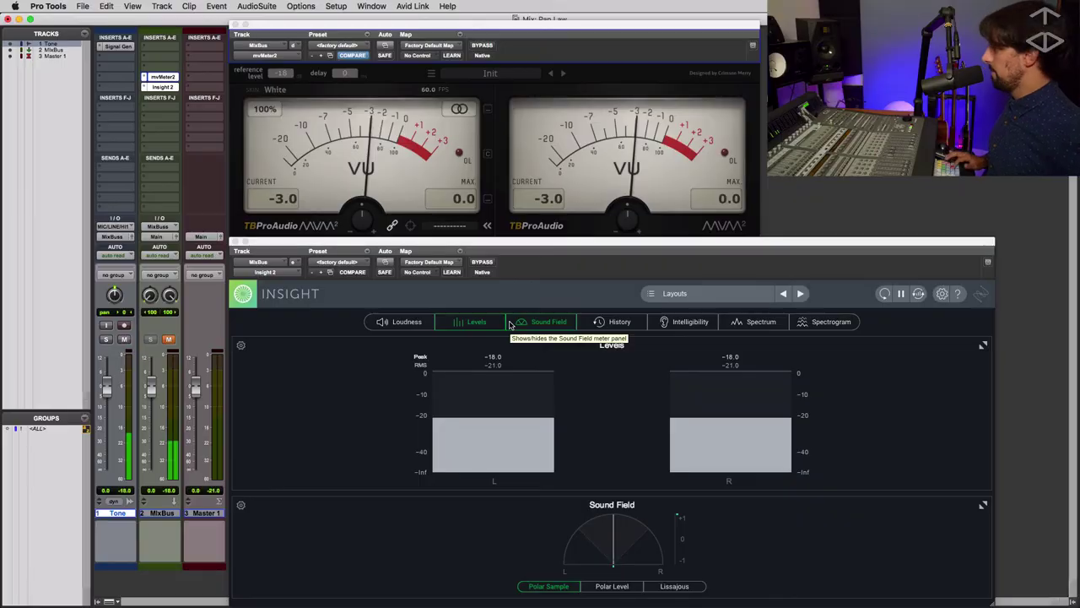
pyautogui.press('super+2')
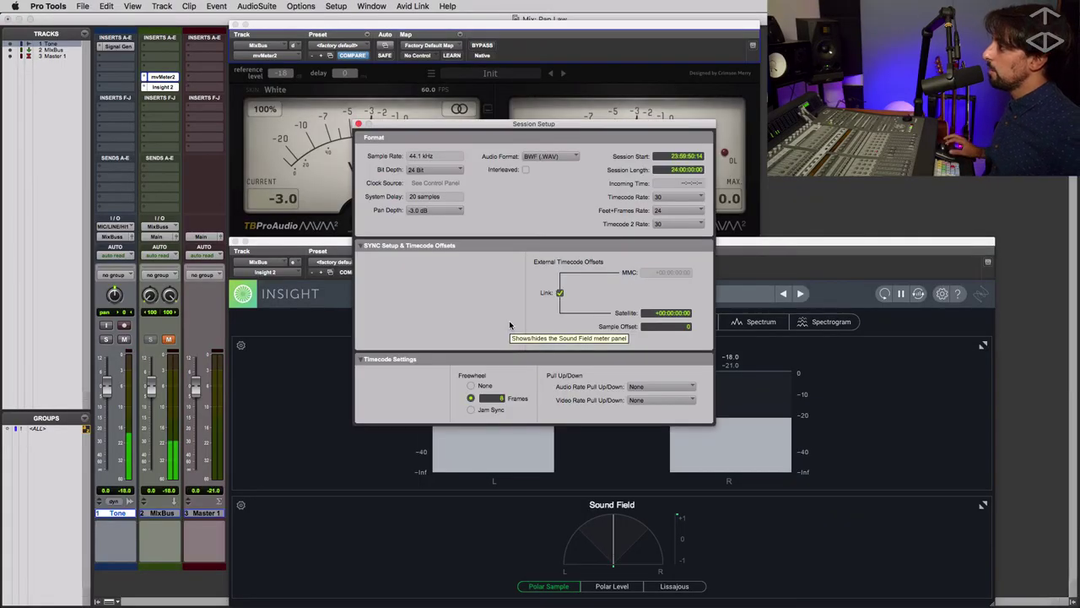
pyautogui.moveTo(513, 124); pyautogui.dragTo(505, 124)
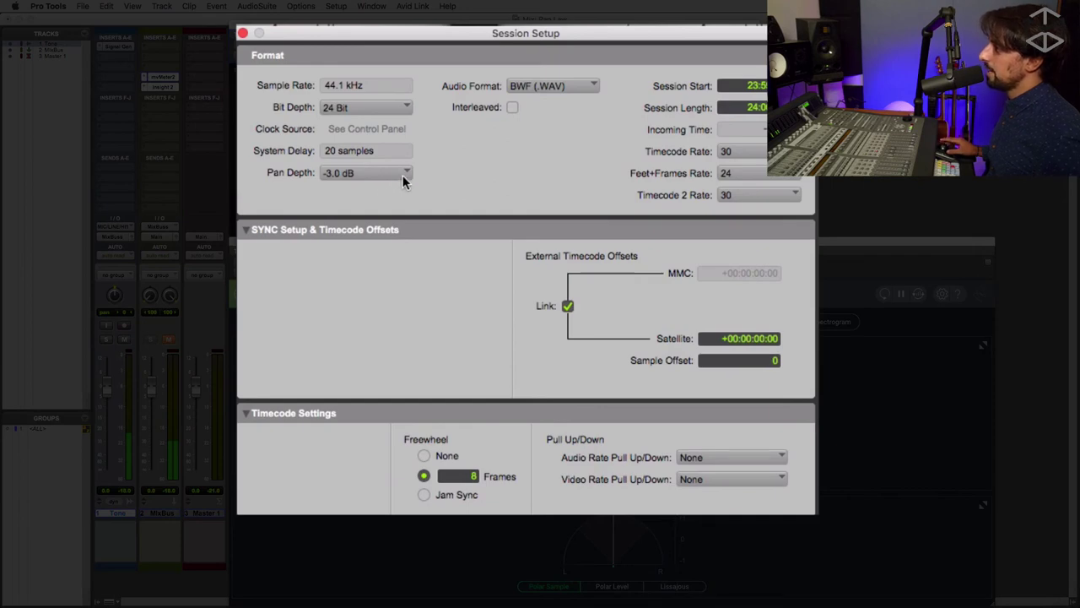
pyautogui.click(403, 175)
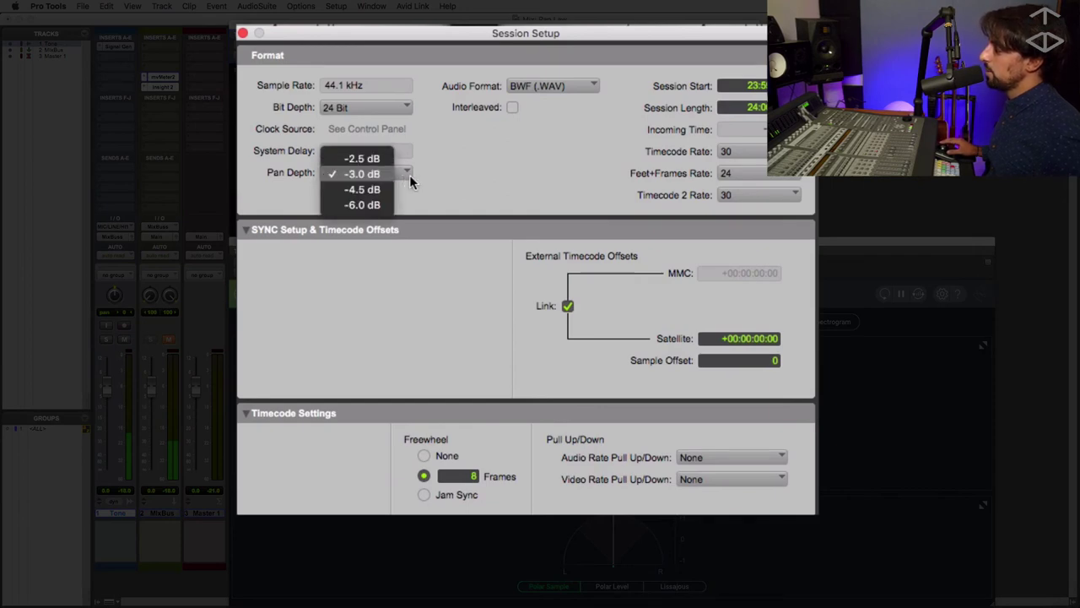
pyautogui.click(421, 175)
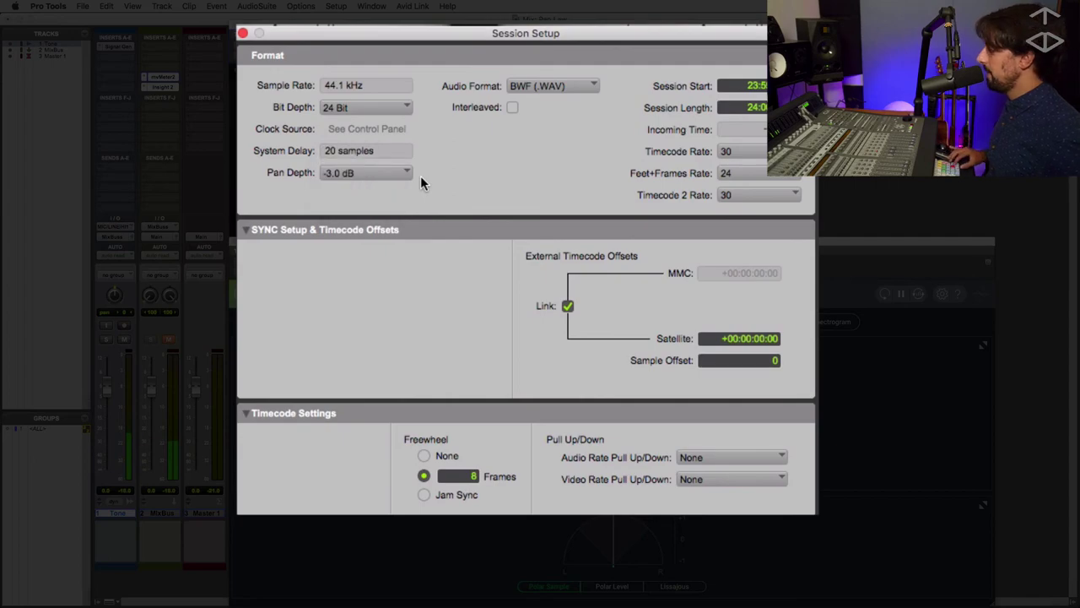
pyautogui.press('super+2')
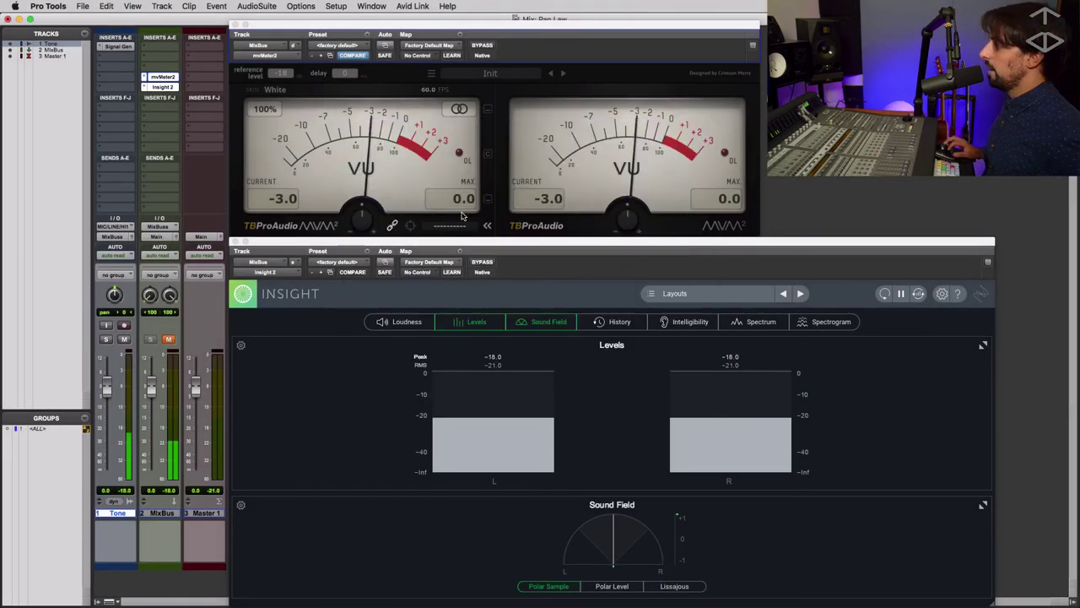